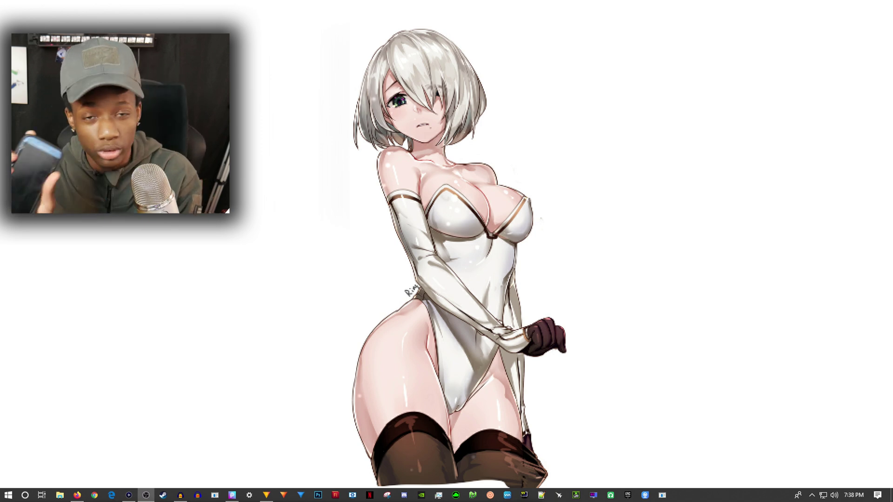
# Switch to Audacity, move its window to the top and maximize it
pyautogui.hotkey('alt', 'Tab')
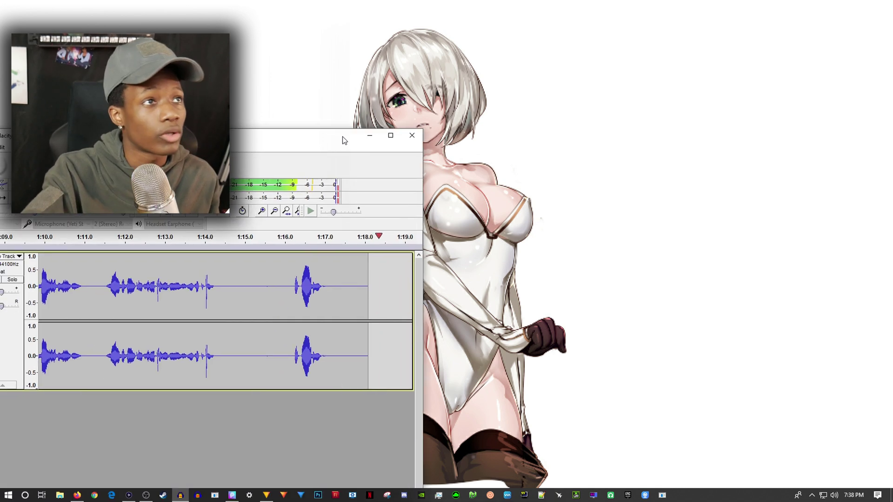
pyautogui.moveTo(342, 140); pyautogui.dragTo(454, 59)
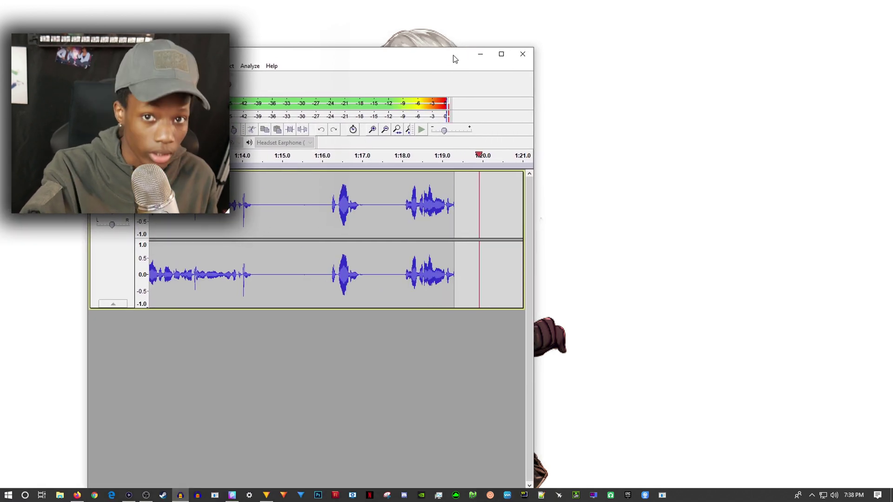
pyautogui.doubleClick(453, 59)
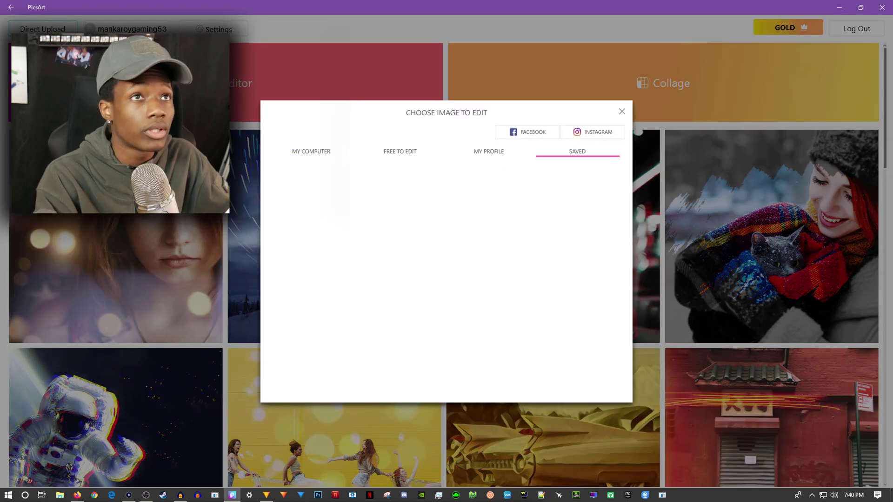
# Show the Saved images grid in PicsArt's Choose Image to Edit picker
pyautogui.click(576, 151)
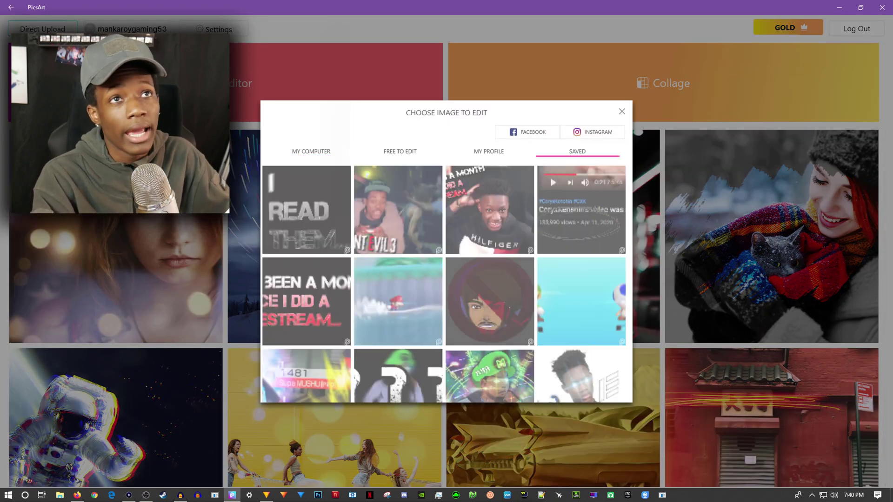